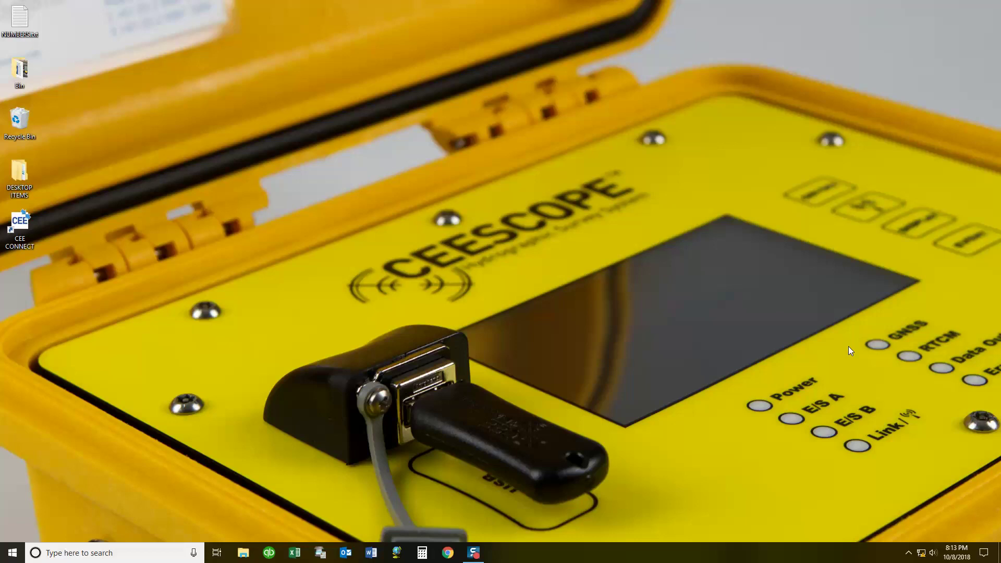
Open the Ethernet section of the Network & Internet settings and bring up the network adapter options
mouse_move(921, 552)
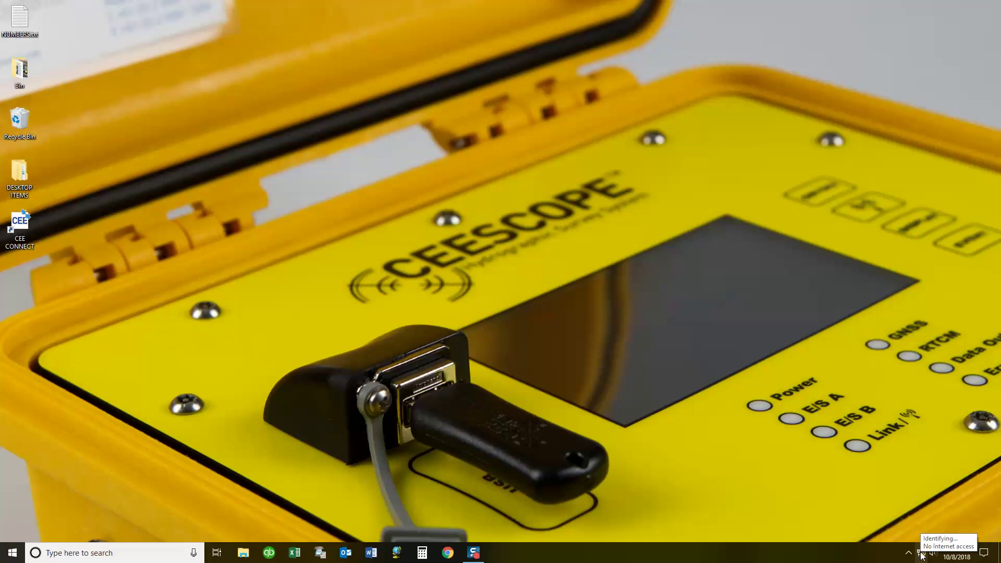
click(920, 552)
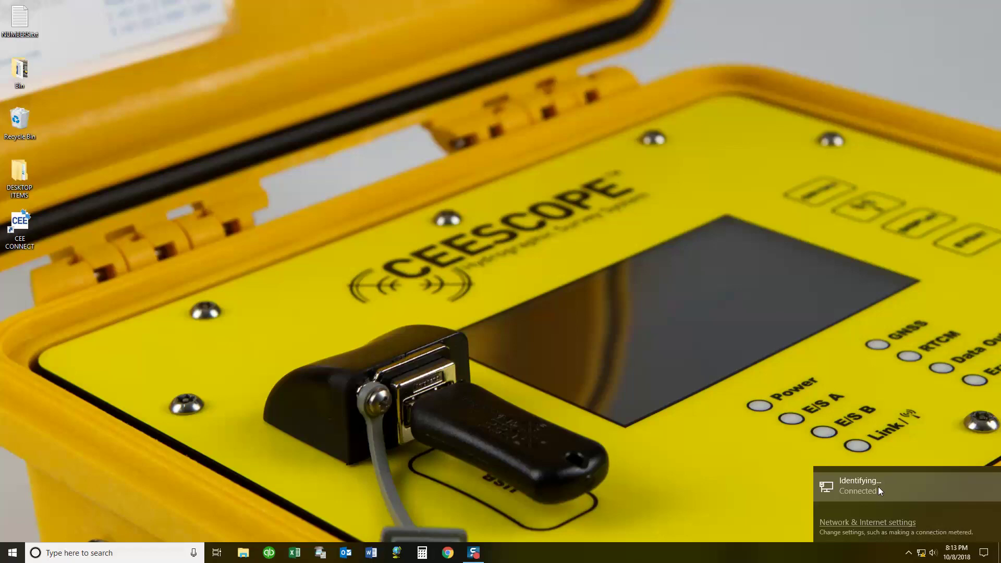
click(881, 523)
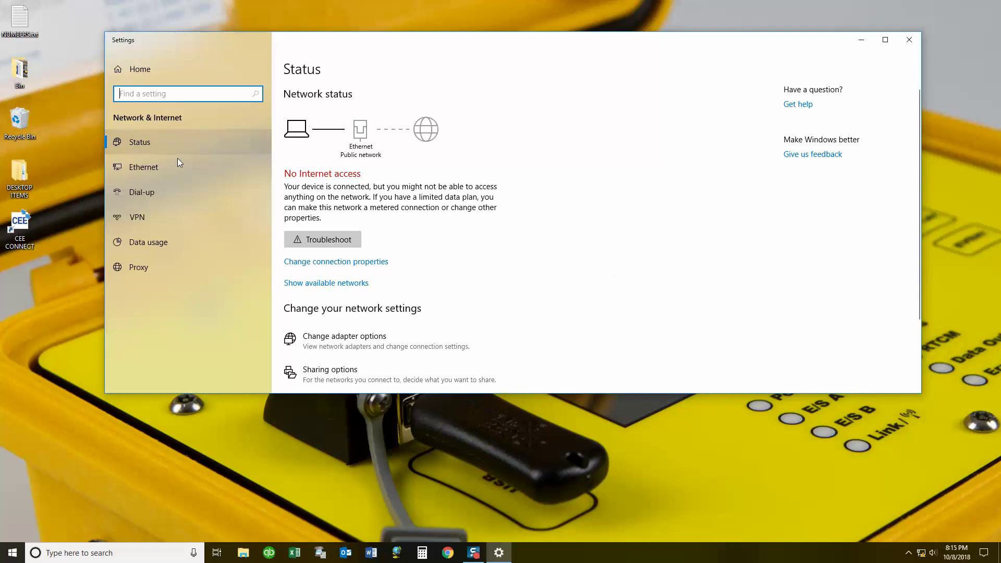
click(154, 166)
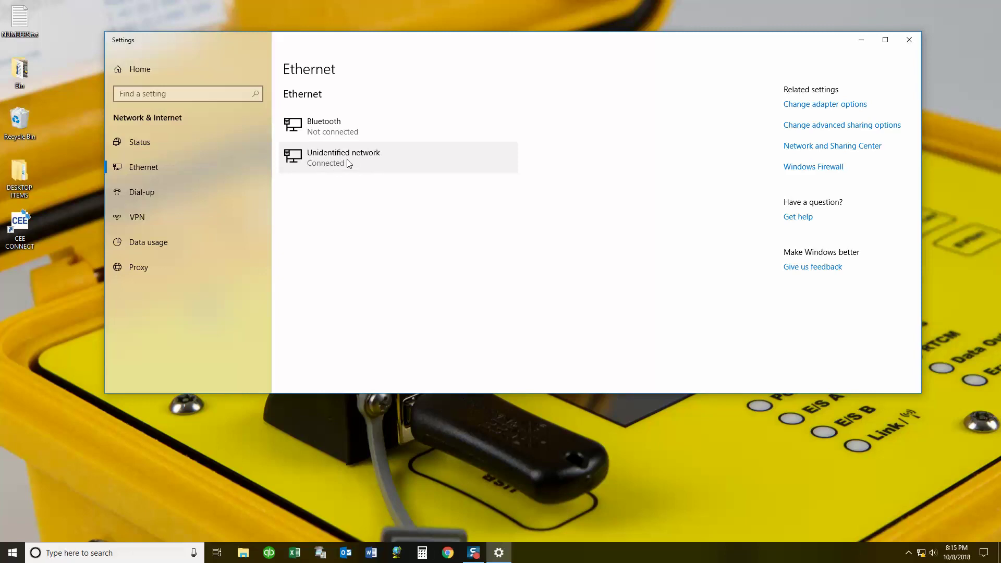
click(836, 106)
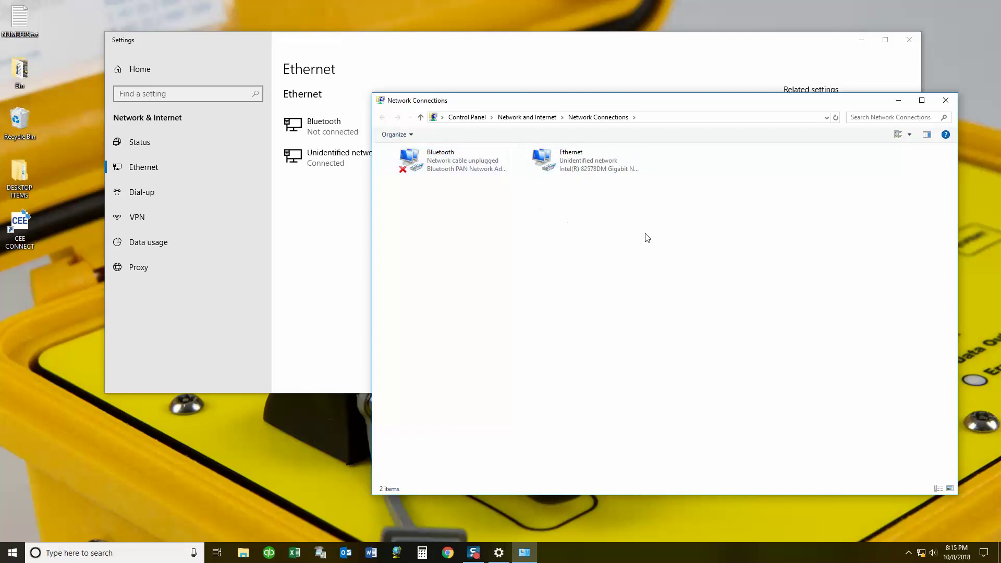
Open the Internet Protocol Version 4 (TCP/IPv4) properties of the Ethernet adapter, moving the dialogs apart
click(576, 161)
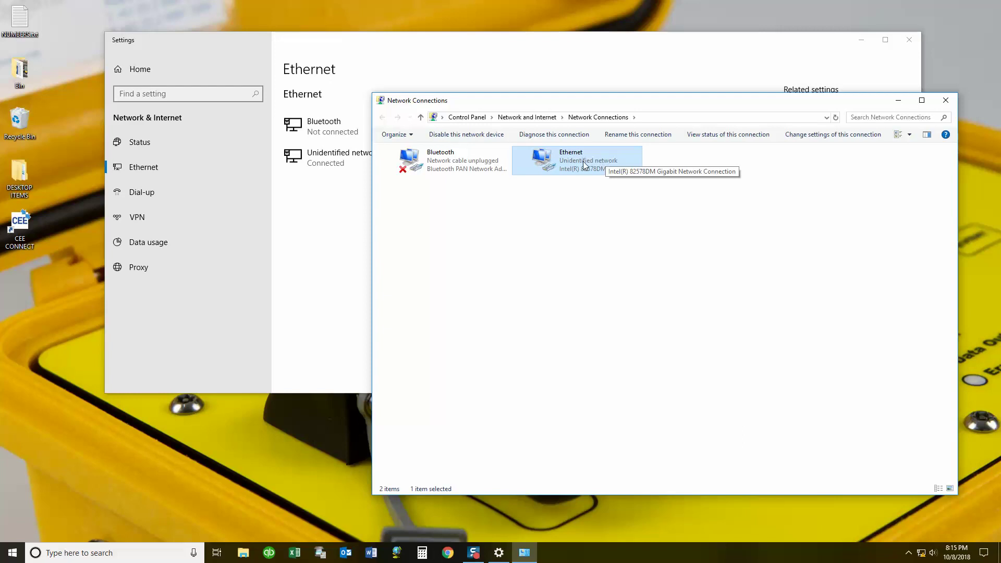
right_click(554, 161)
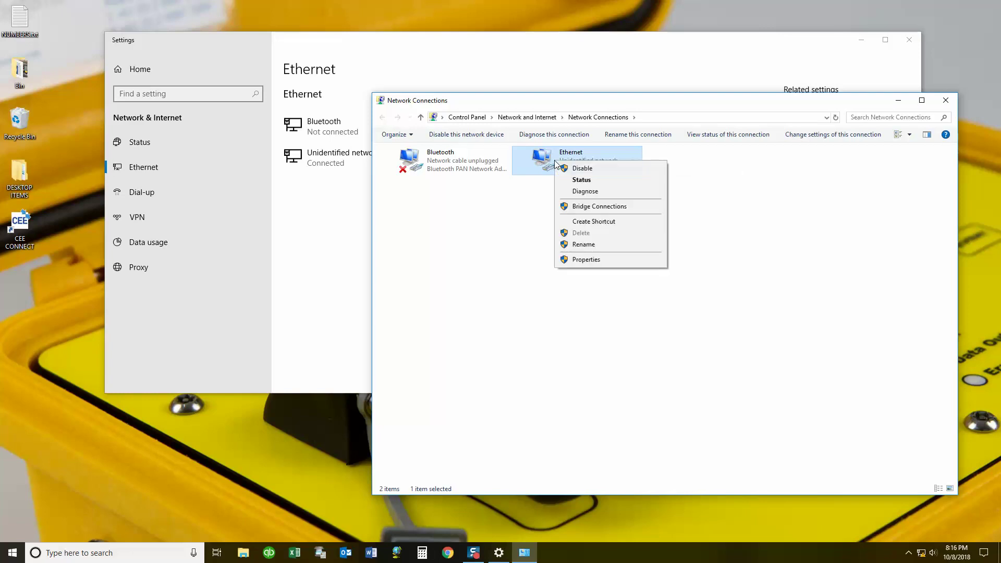
click(586, 259)
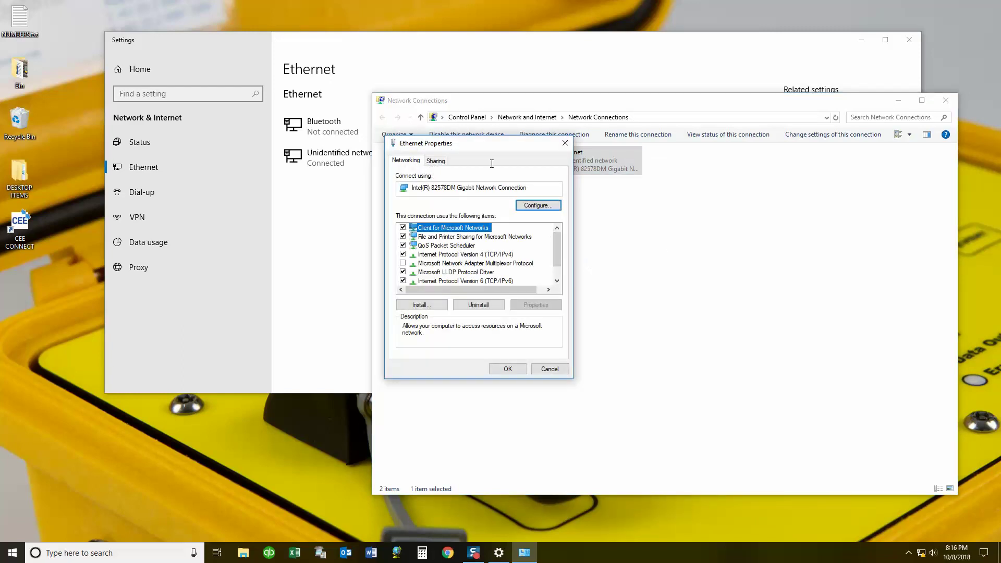
drag(478, 146, 747, 166)
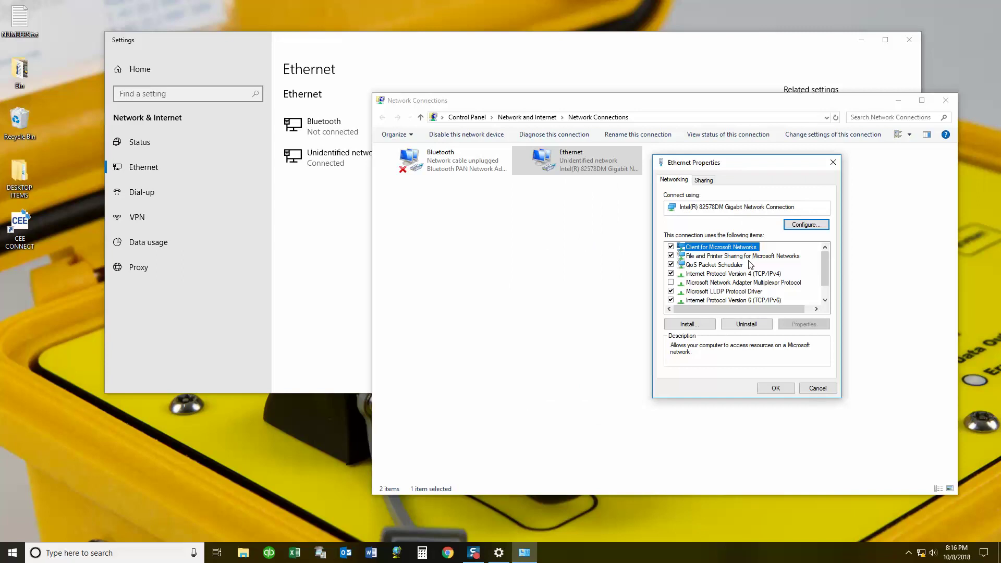
click(704, 274)
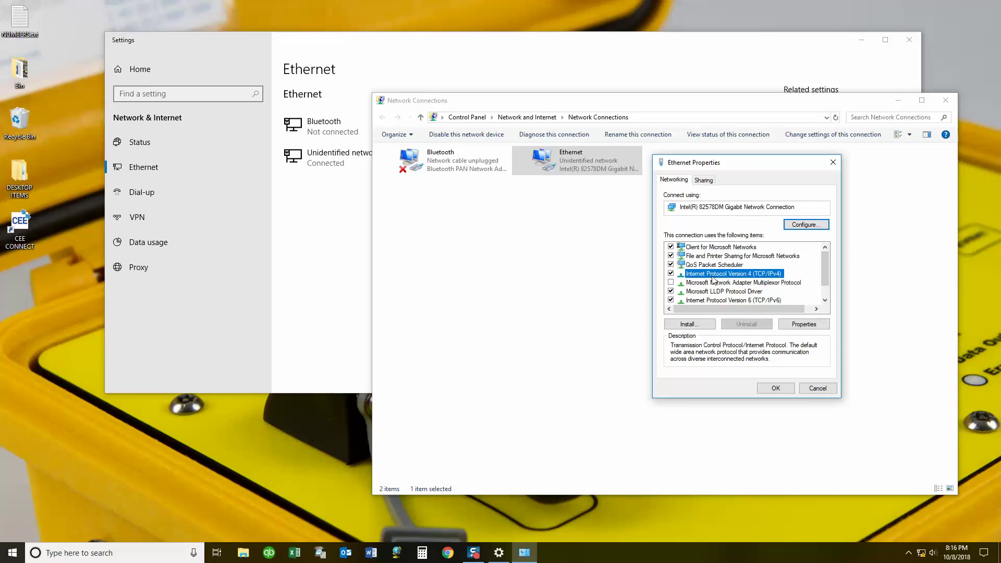
click(806, 324)
drag(774, 205, 524, 215)
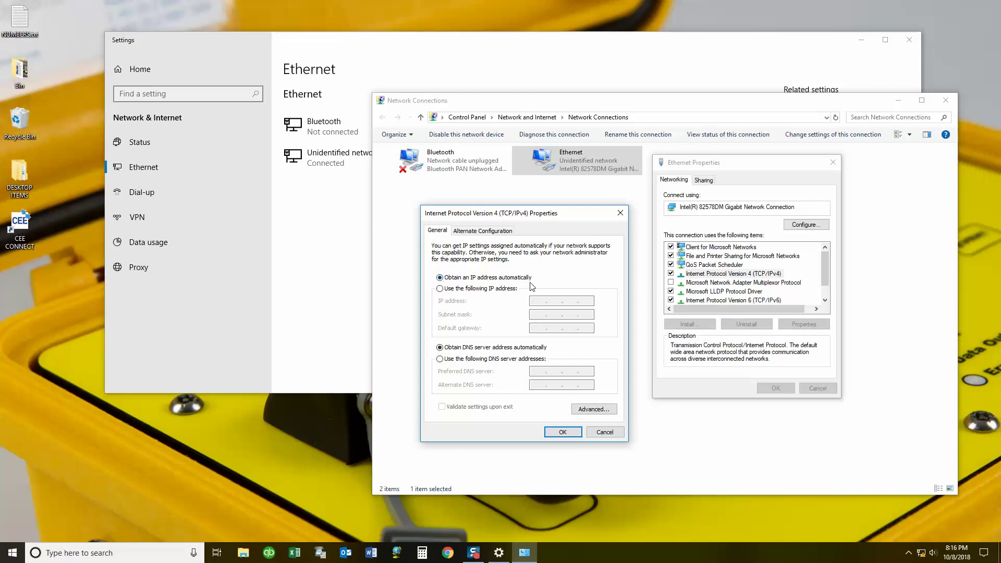
Assign the Ethernet adapter a static IP address in the 192.168 range, fill in the subnet mask and save the adapter properties
click(441, 291)
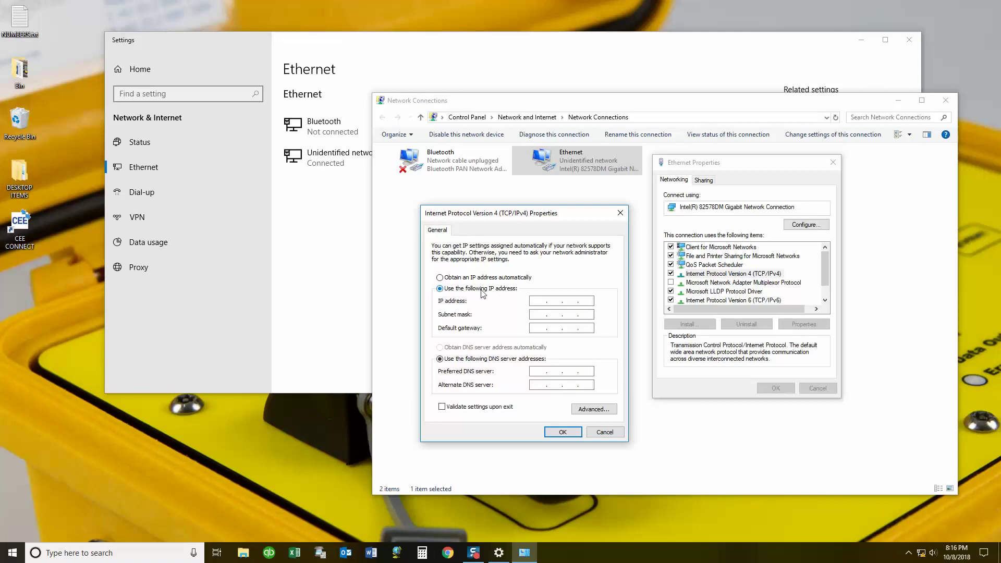
click(536, 299)
text(192 . 168)
text(1)
text(0)
click(542, 314)
click(571, 432)
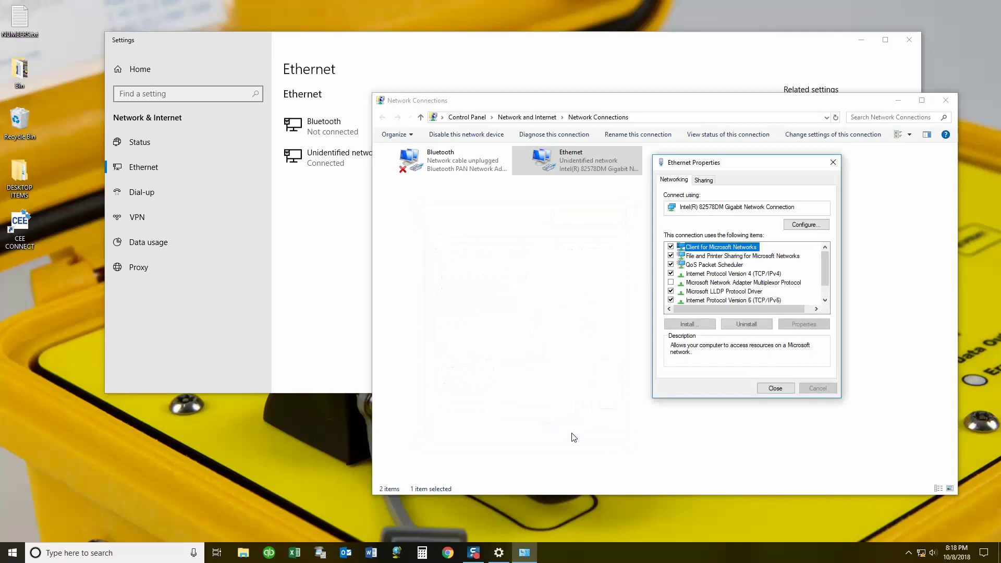
click(775, 388)
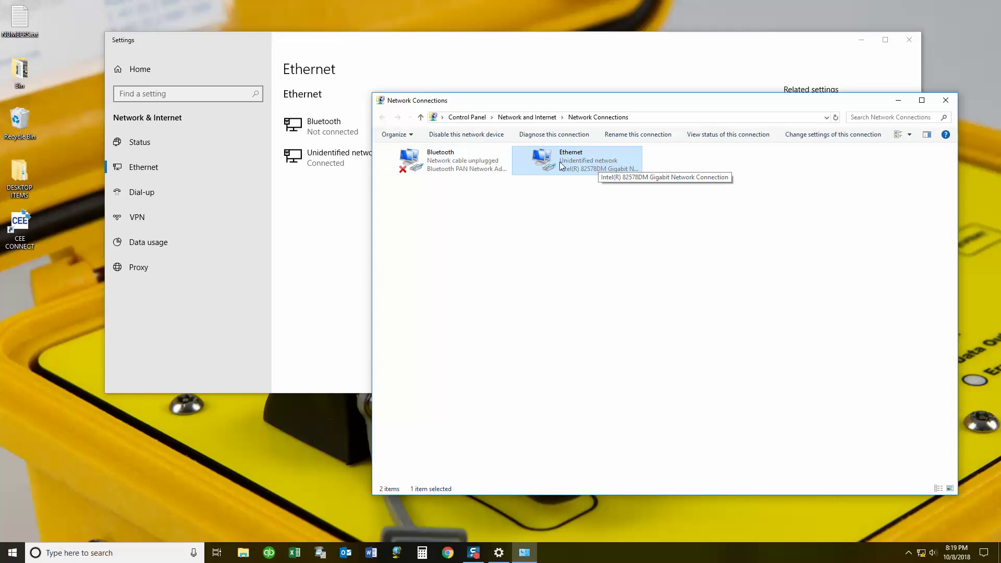
Close the Settings window, move the CEE CONNECT shortcut to a free area of the desktop and launch CEE CONNECT
click(908, 35)
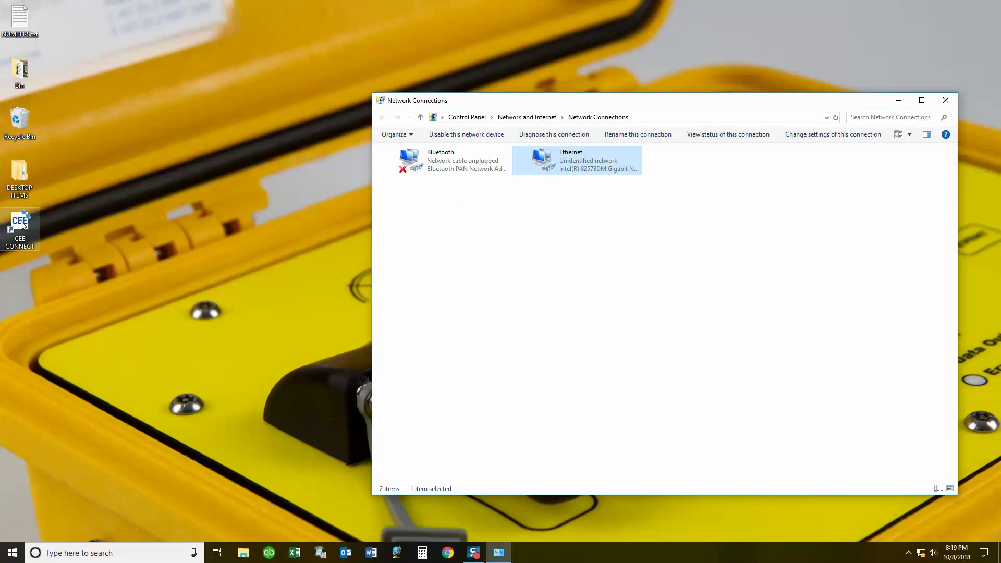
drag(30, 236, 289, 351)
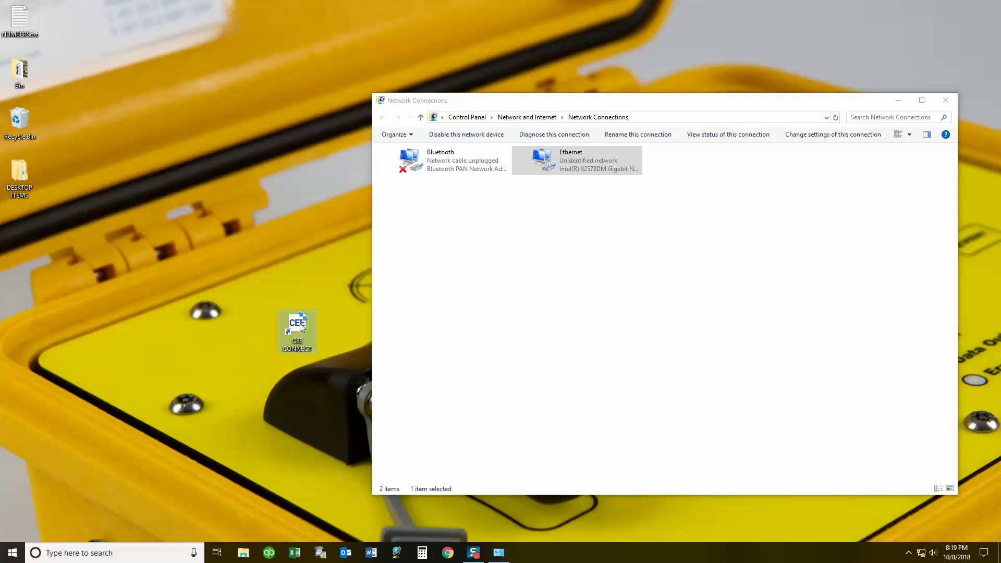
double_click(301, 327)
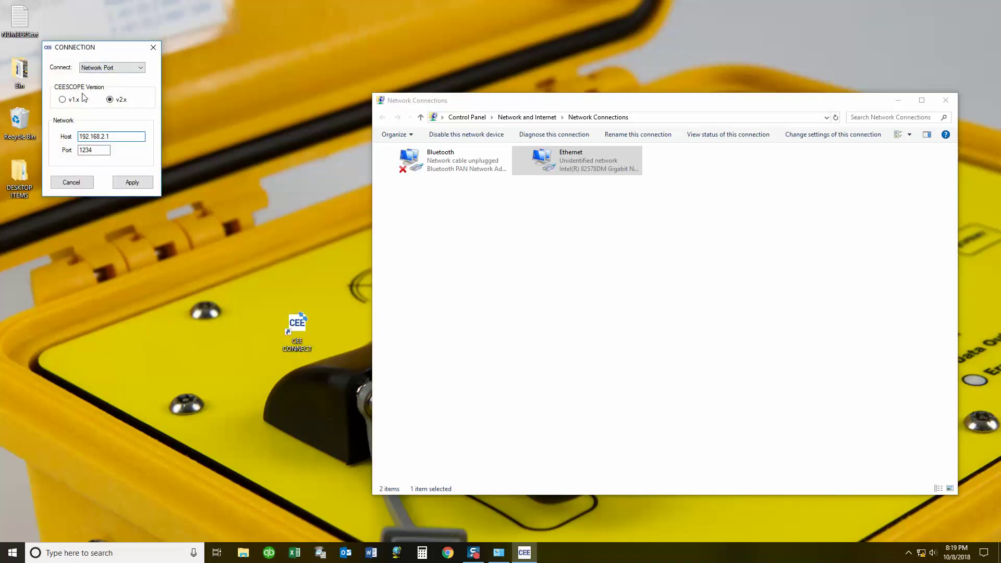
Clear the existing Host and Port values in the connection settings
double_click(118, 136)
key(BackSpace)
key(Tab)
key(BackSpace)
click(89, 137)
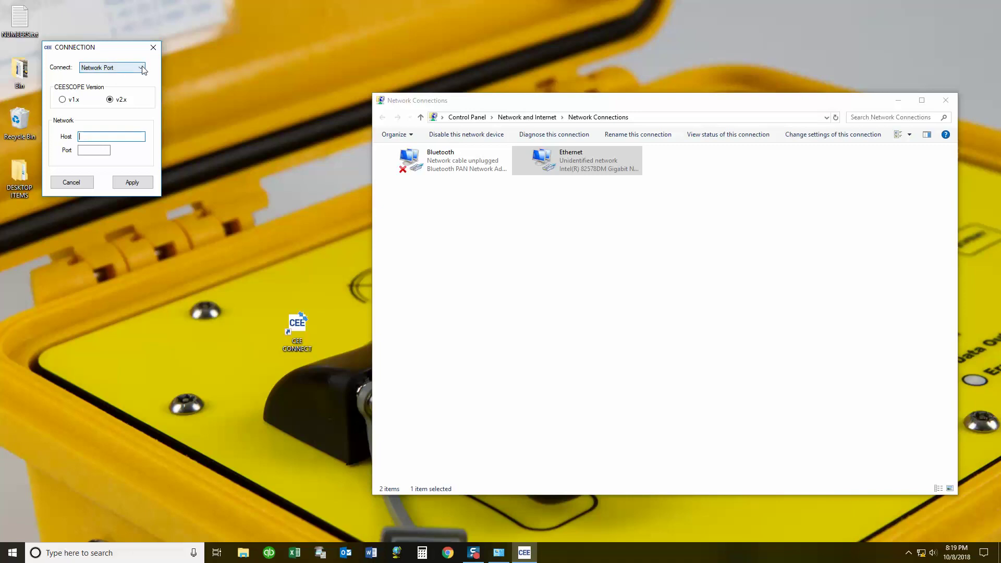
Connect to the CEESCOPE v2.x through Network Port, using host 192.168.2.1 and port 1234
click(140, 69)
click(123, 91)
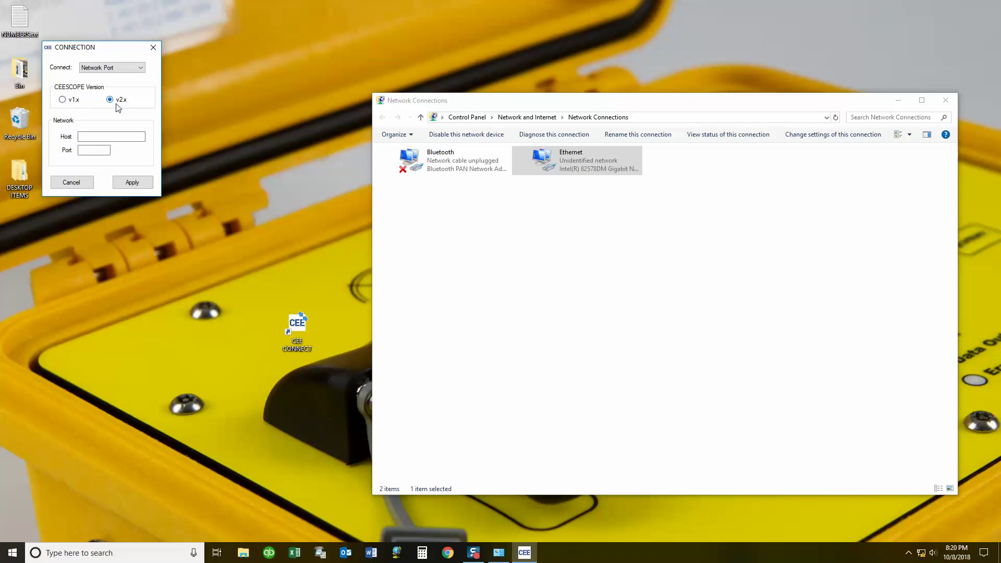
click(93, 134)
text(192.168.2.1)
click(84, 148)
text(1234)
click(137, 183)
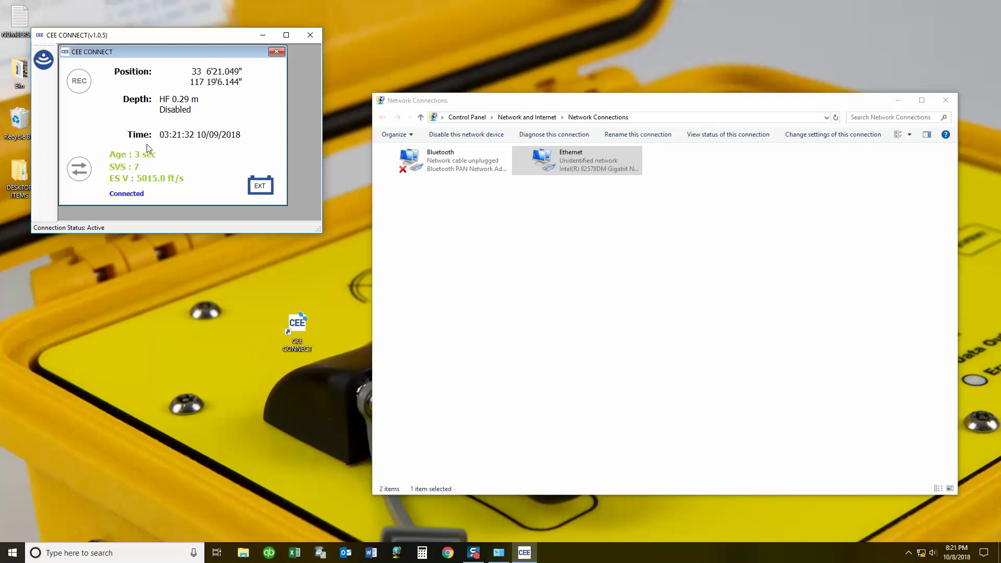
Switch on the data transfer toggle, enlarge the CEE CONNECT window and open the Echosounder Control
click(78, 173)
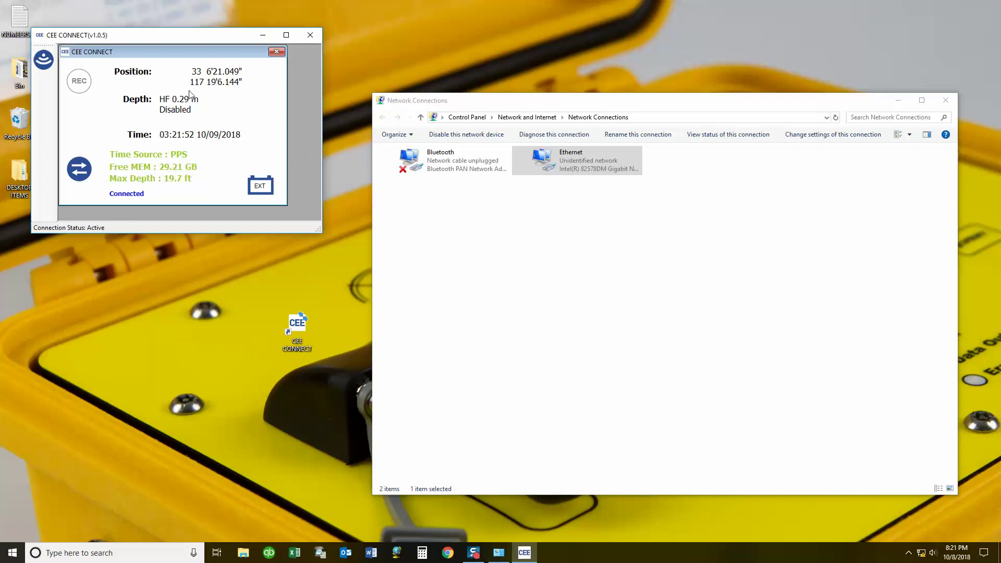
drag(321, 149, 630, 166)
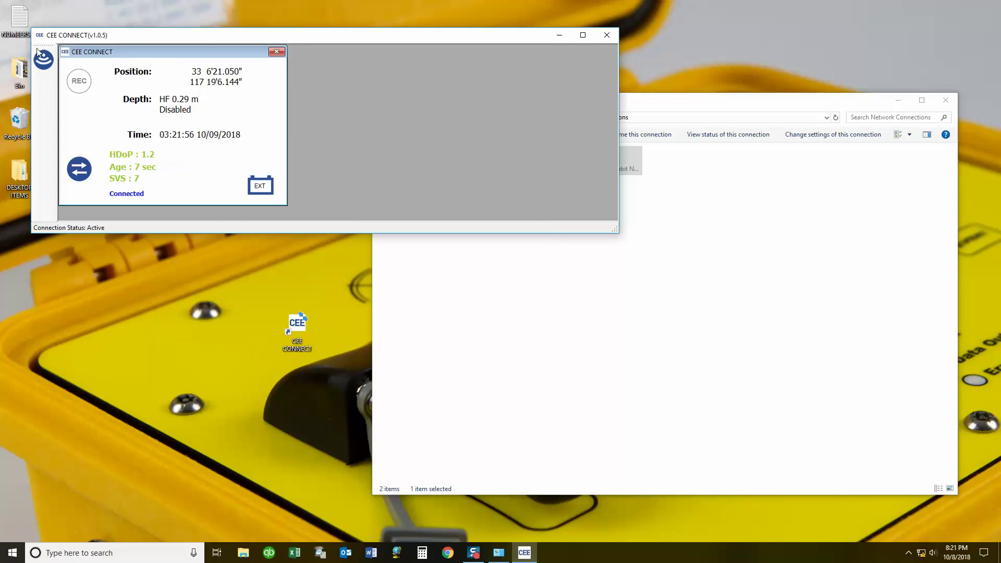
click(49, 61)
drag(472, 233, 472, 272)
drag(276, 67, 375, 86)
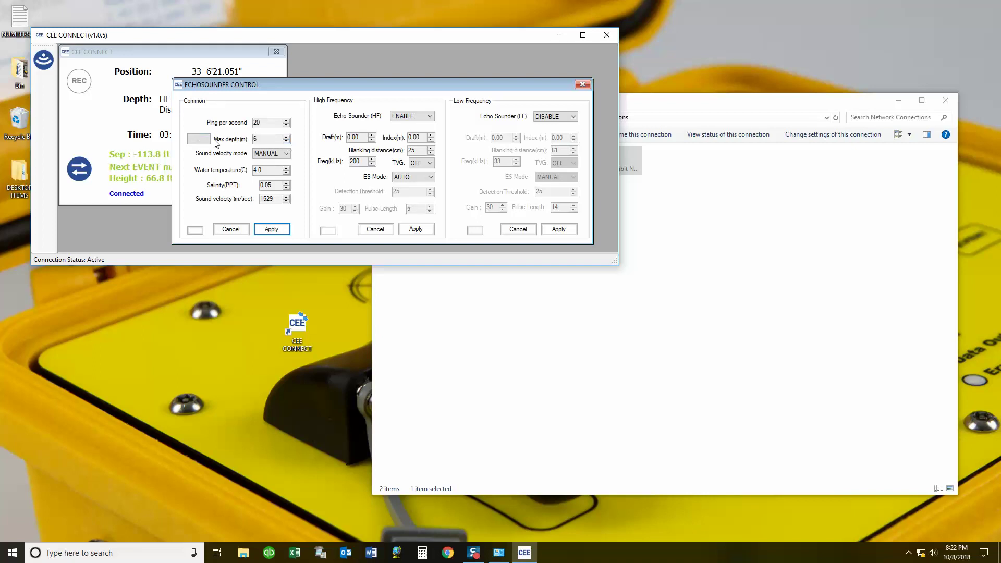
Set the echosounder's common max depth to 10 m and apply it
click(286, 136)
click(285, 137)
click(286, 137)
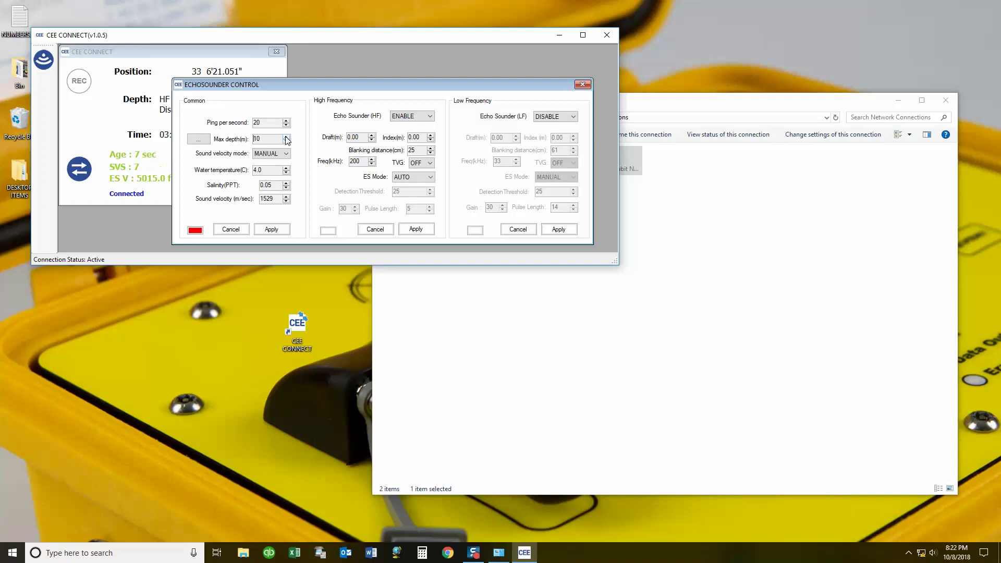
click(271, 229)
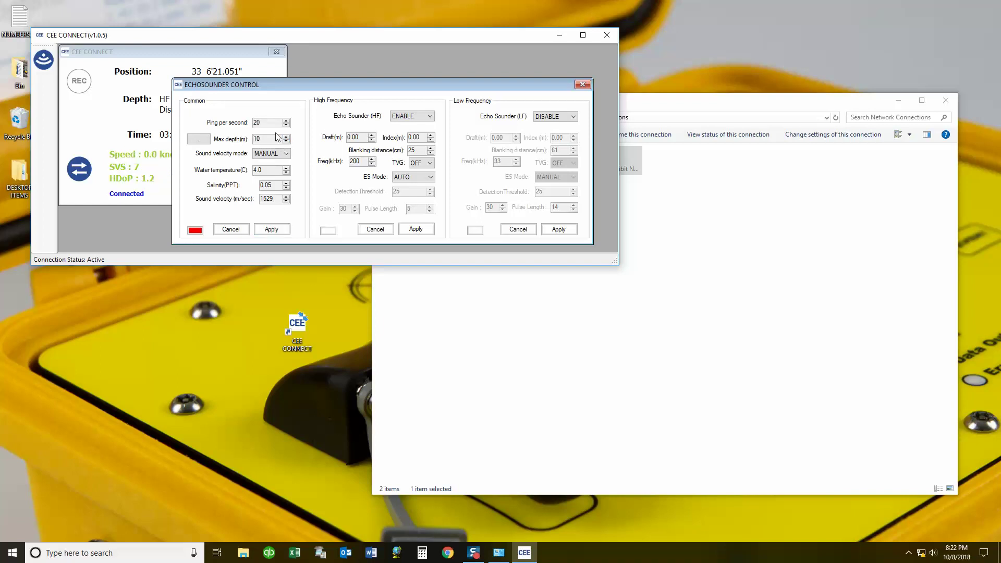
click(268, 230)
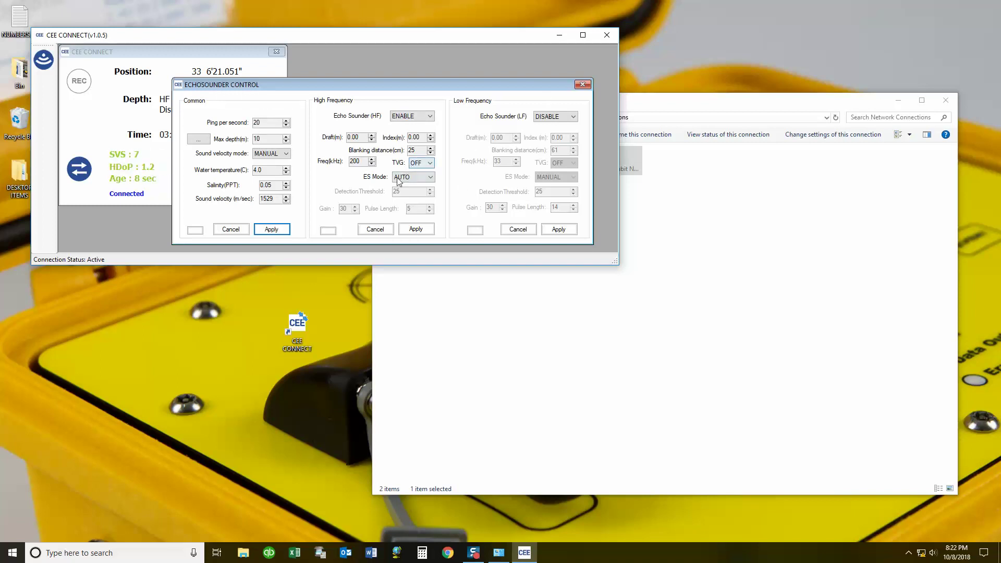
Preview the high-frequency settings in MANUAL ES Mode, close the Echosounder Control without applying and narrow the CEE CONNECT window
click(430, 177)
click(421, 200)
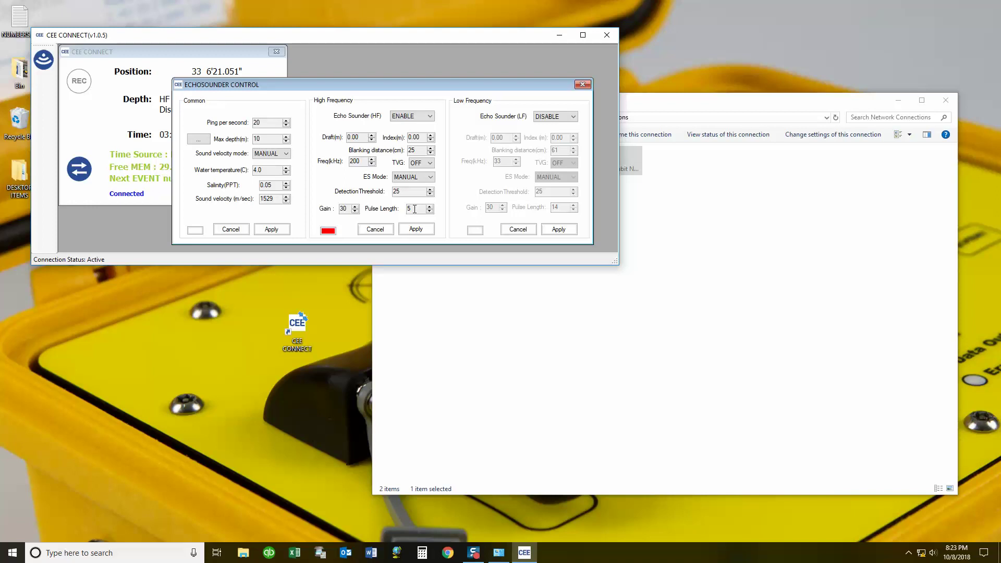
click(582, 85)
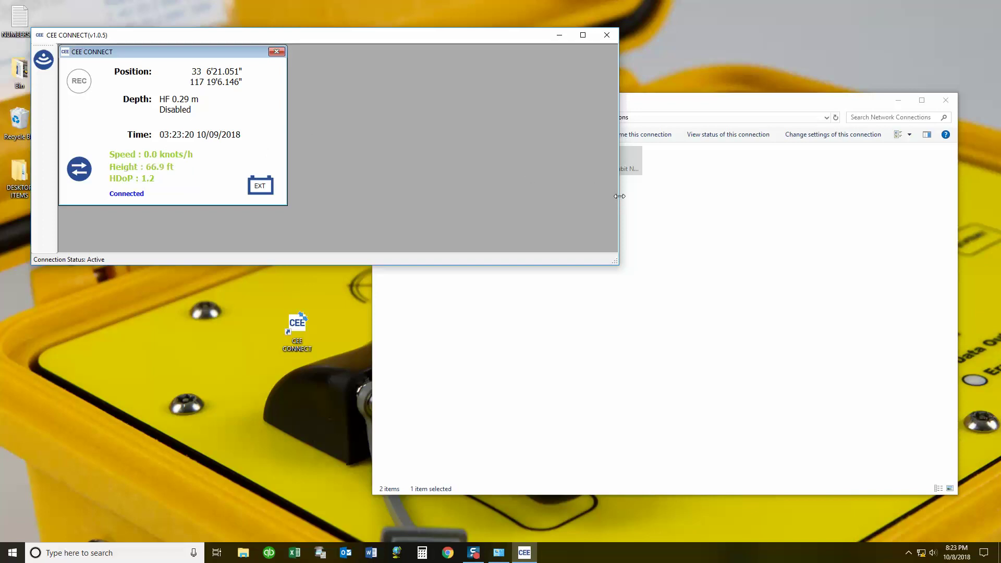
drag(619, 196, 307, 202)
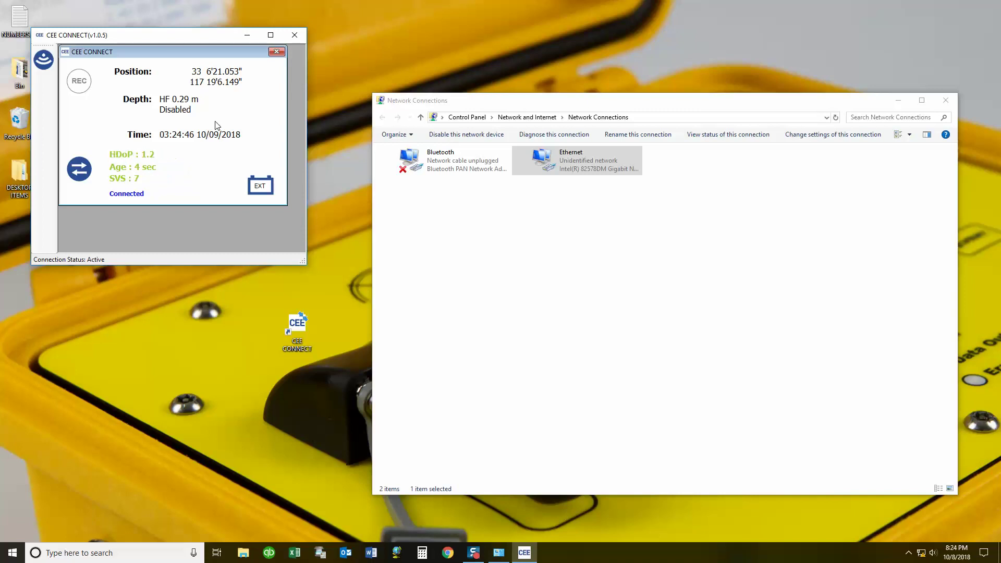
Switch to the Control Panel and open the Windows Defender Firewall on/off settings under System and Security
click(494, 557)
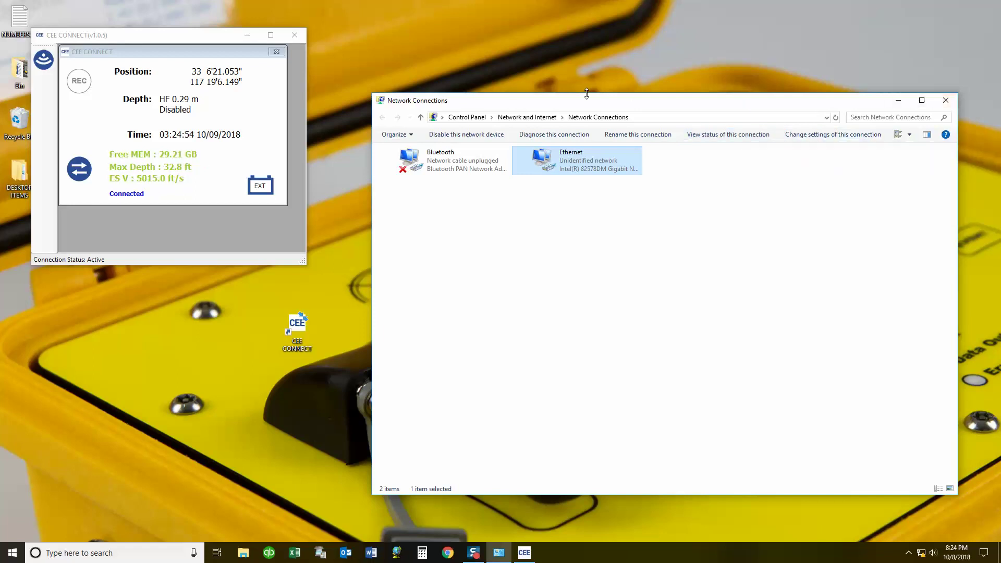
click(528, 118)
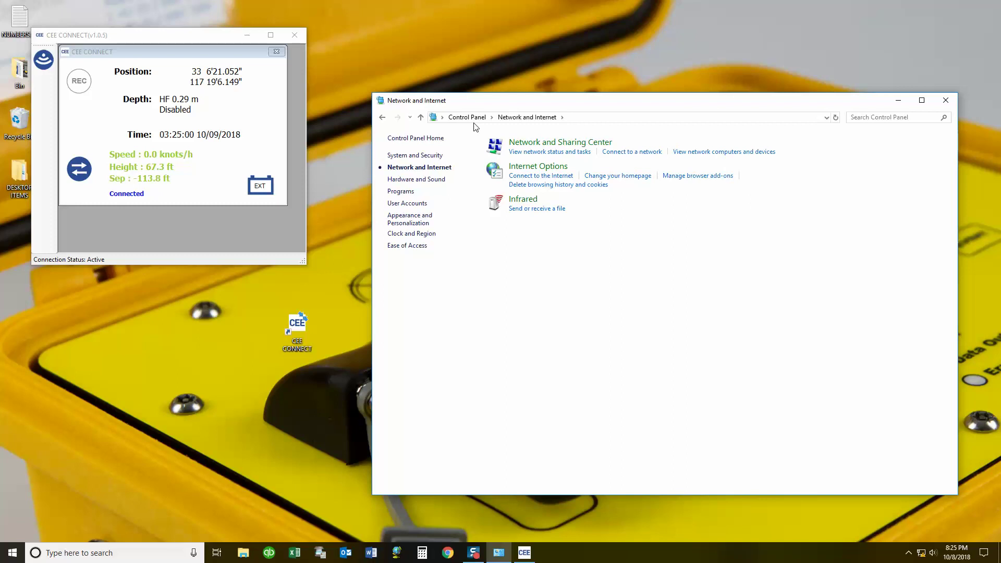
click(427, 140)
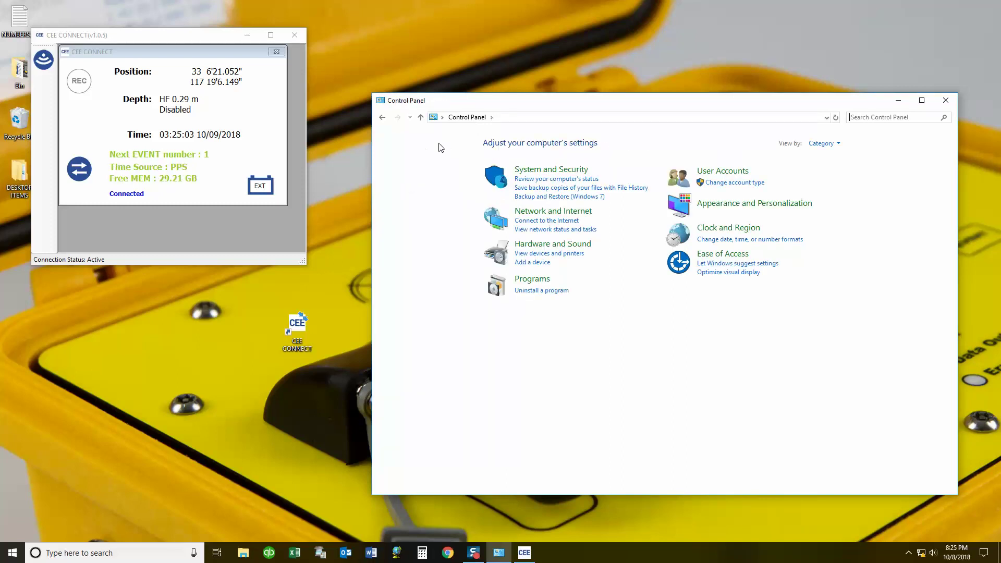
click(531, 170)
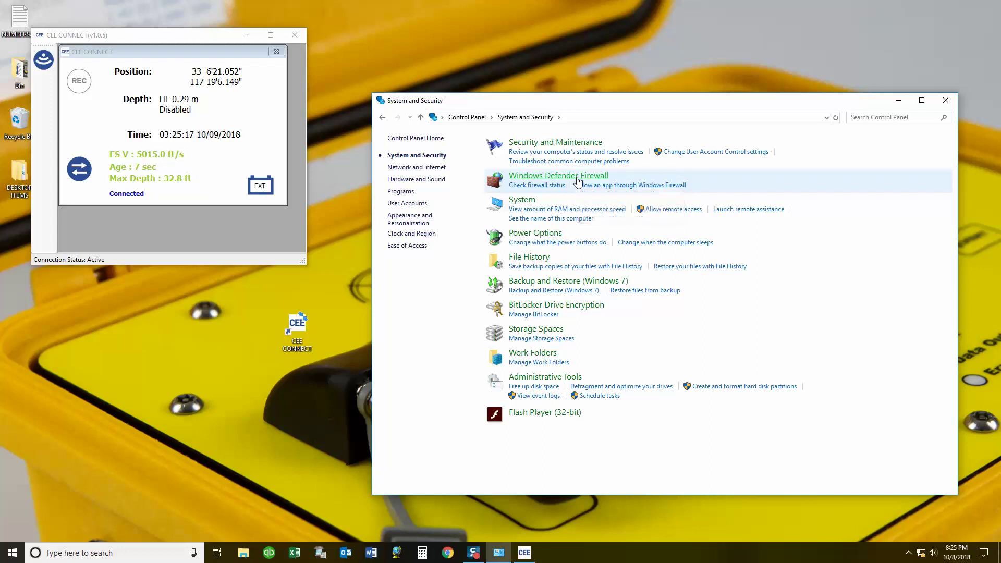
click(578, 178)
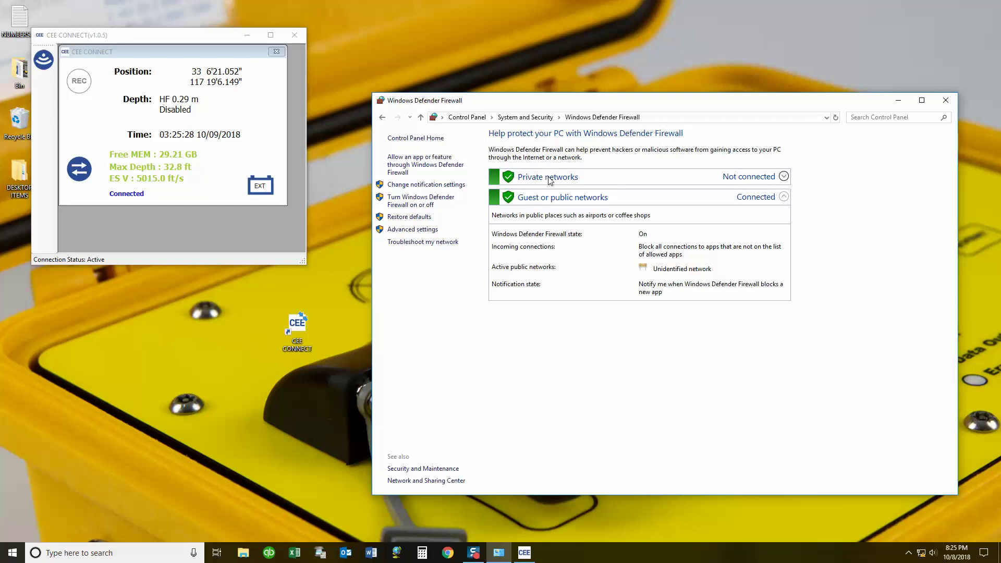
click(420, 205)
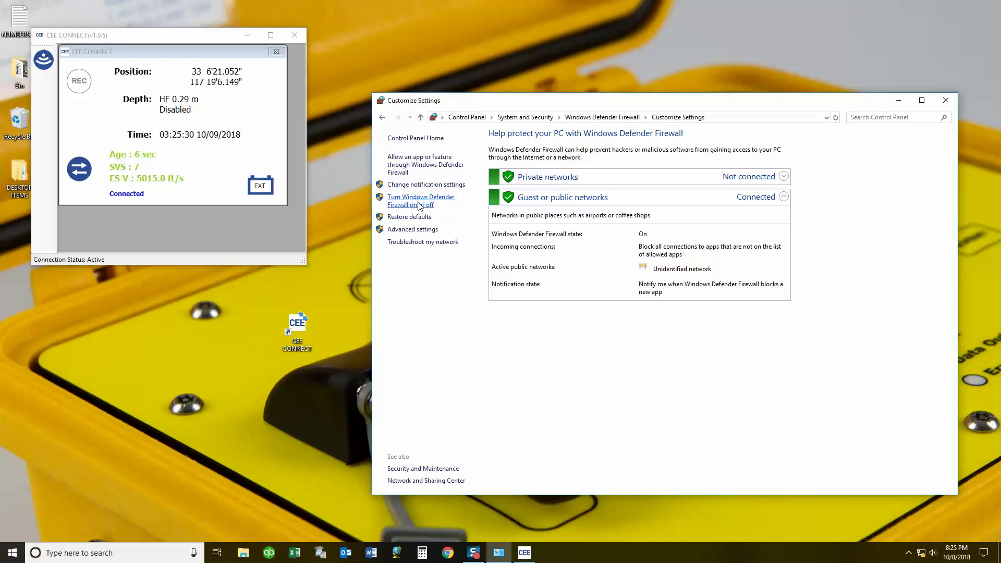
Turn off Windows Defender Firewall for both private and public networks, save the settings and close the window
click(545, 213)
click(545, 275)
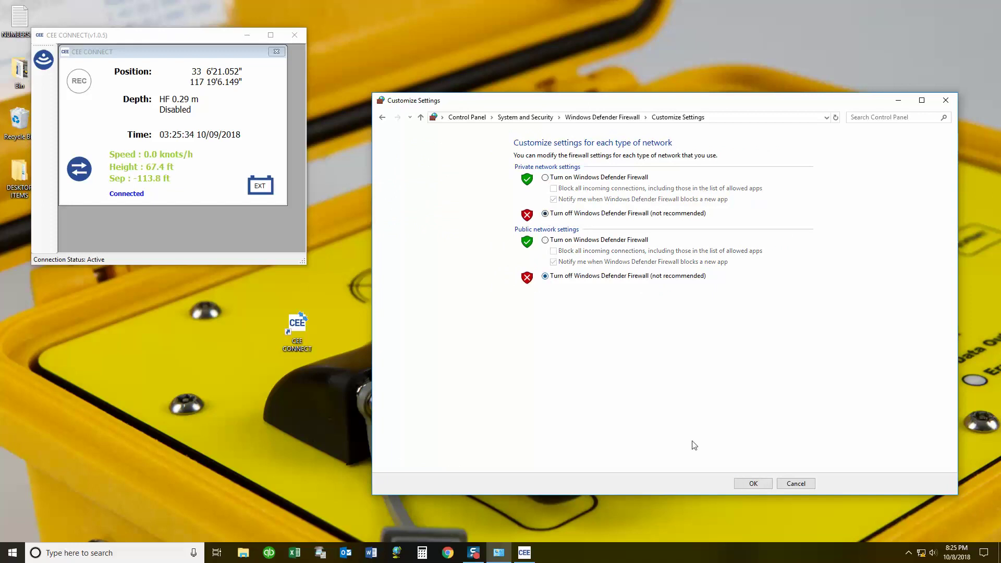
click(753, 483)
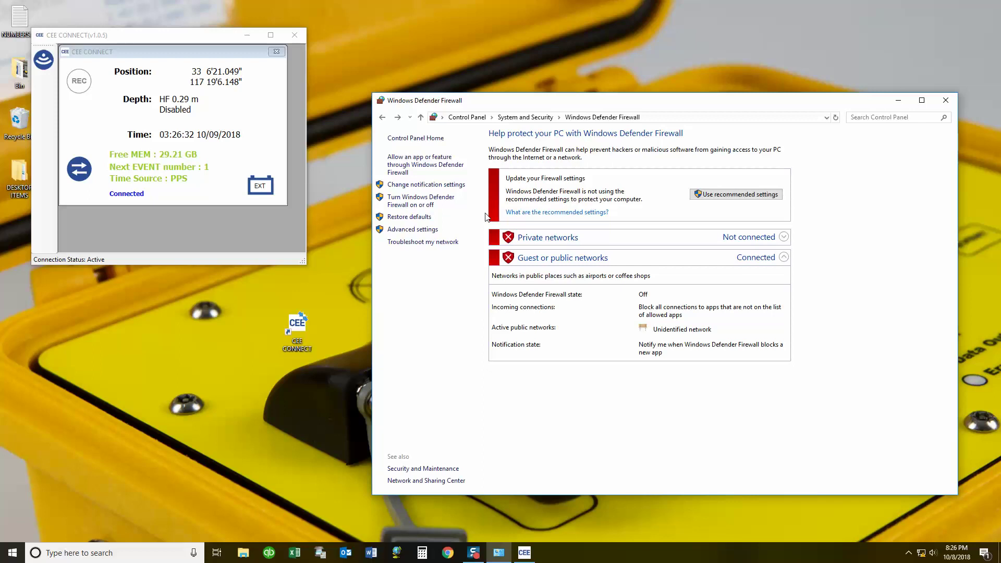
click(953, 100)
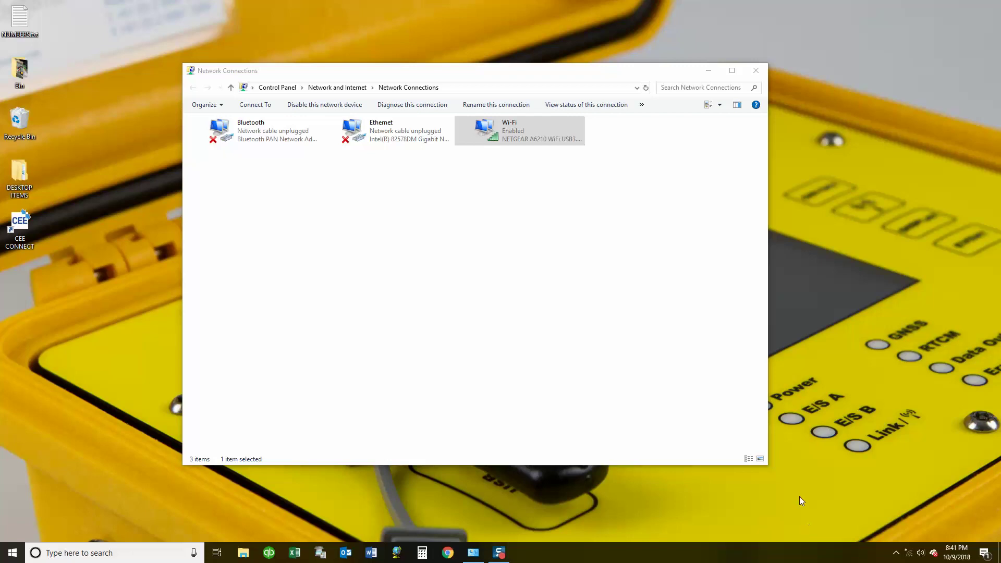
Select the Wi-Fi adapter in Network Connections and connect the PC to the open CEEHydroSystems wireless network
click(417, 133)
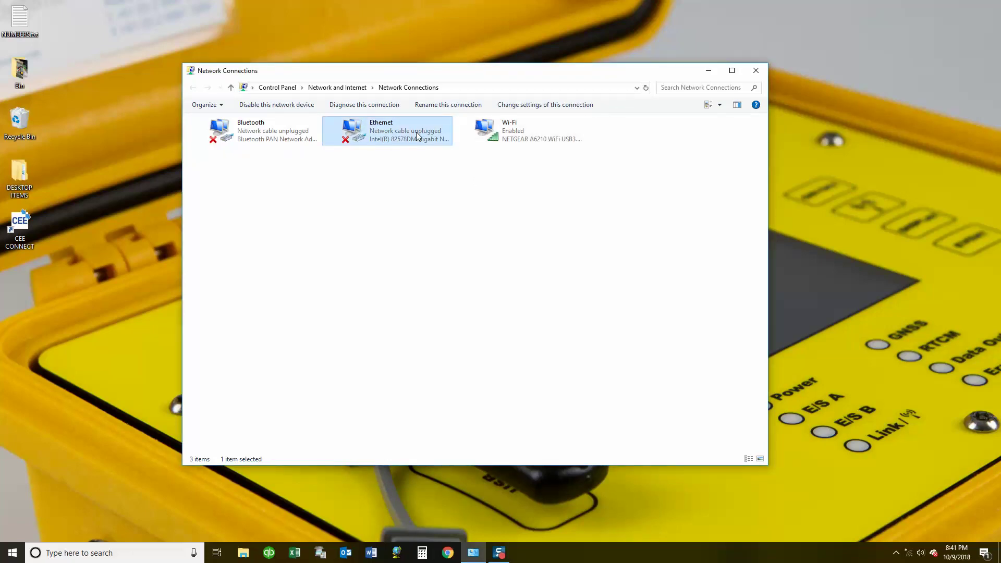
click(526, 135)
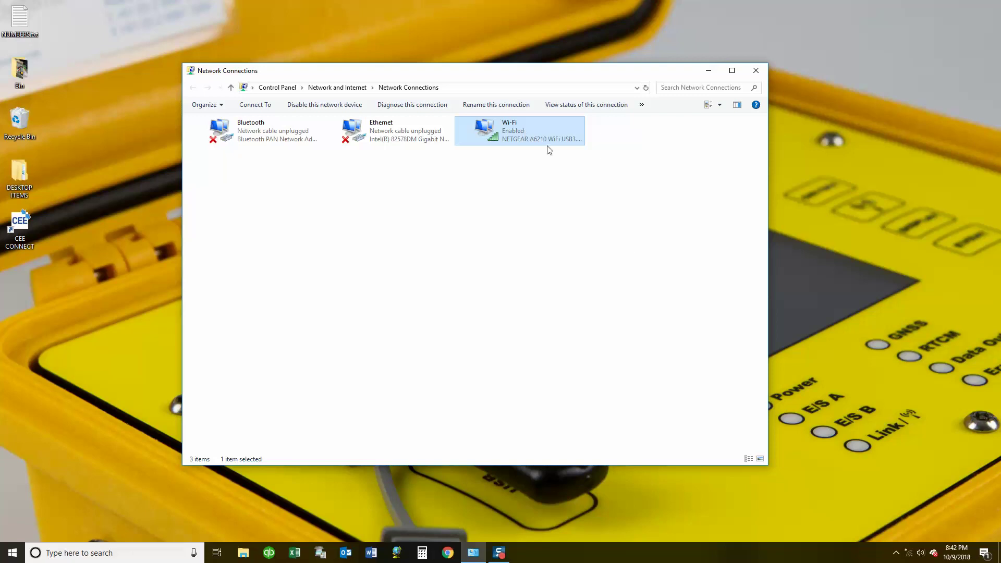
click(908, 553)
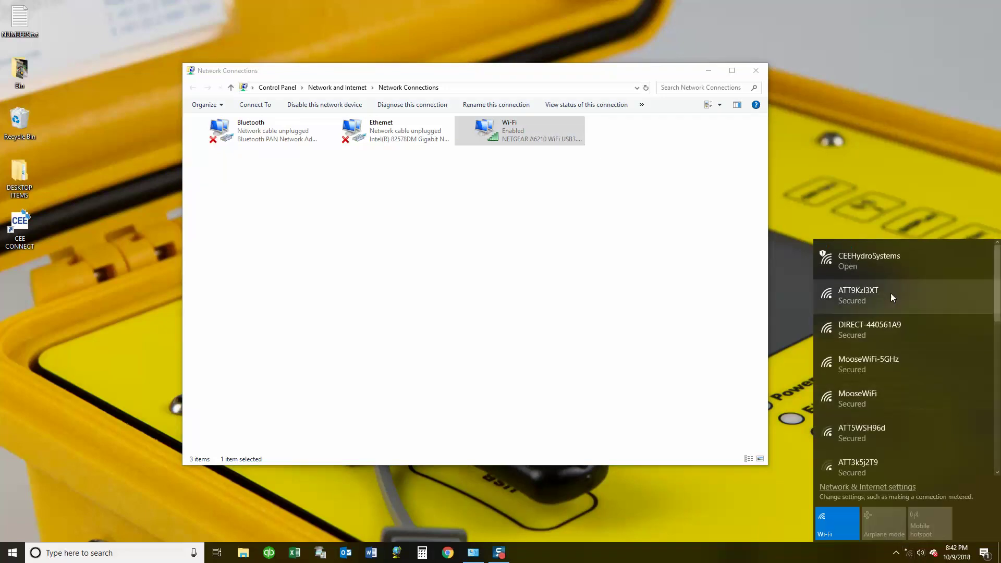
click(855, 258)
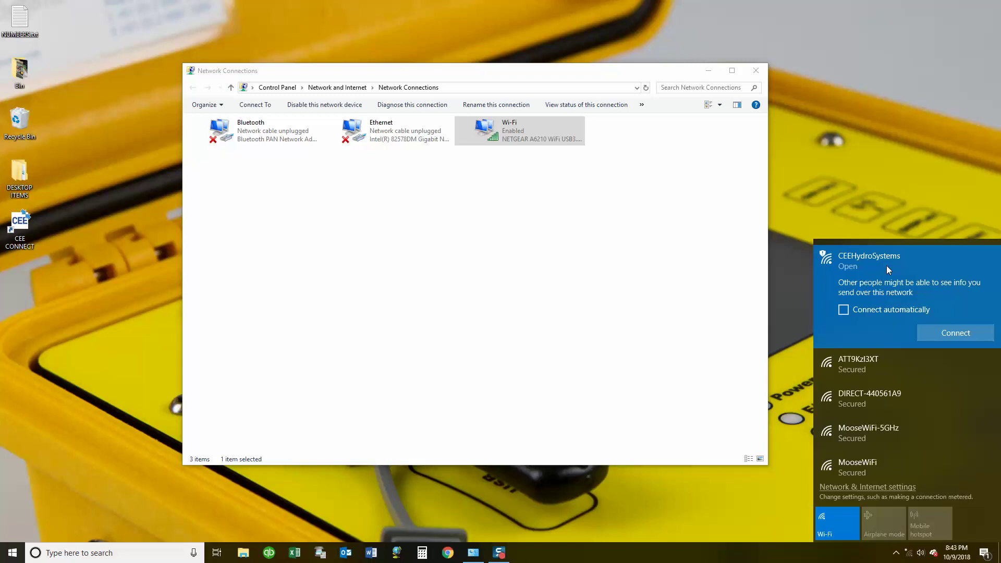
click(948, 334)
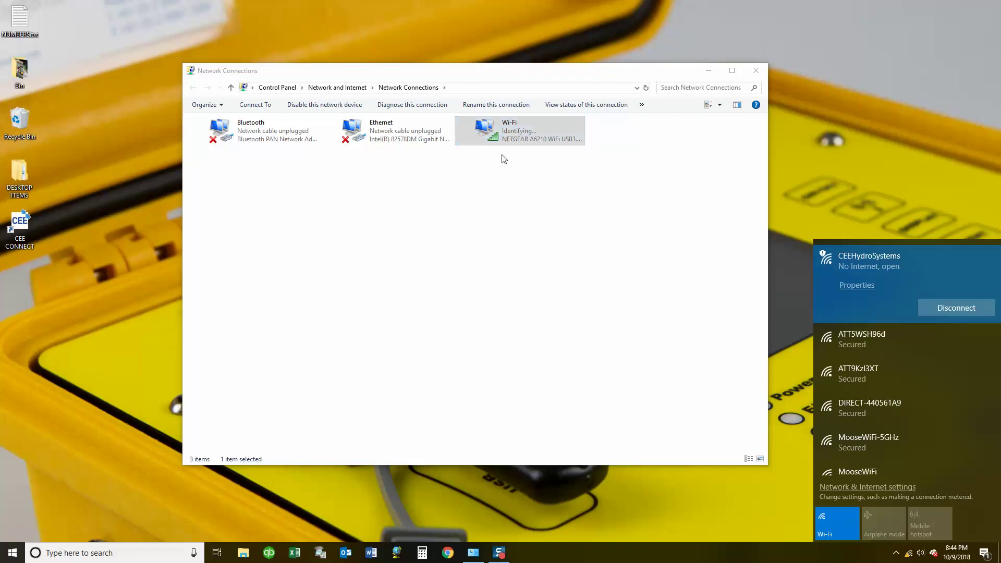
Open the Internet Protocol Version 4 (TCP/IPv4) properties of the Wi-Fi adapter
right_click(524, 132)
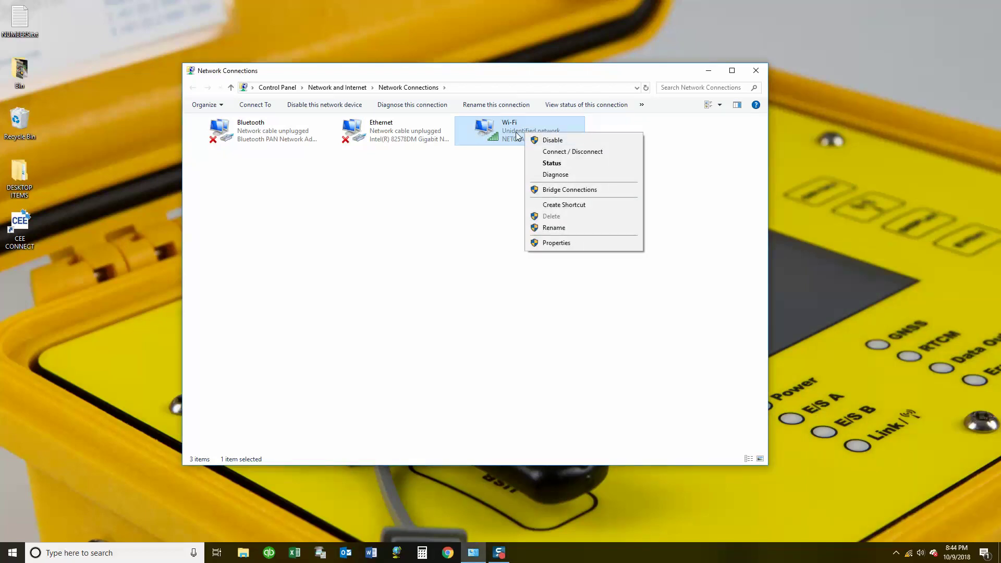
click(542, 243)
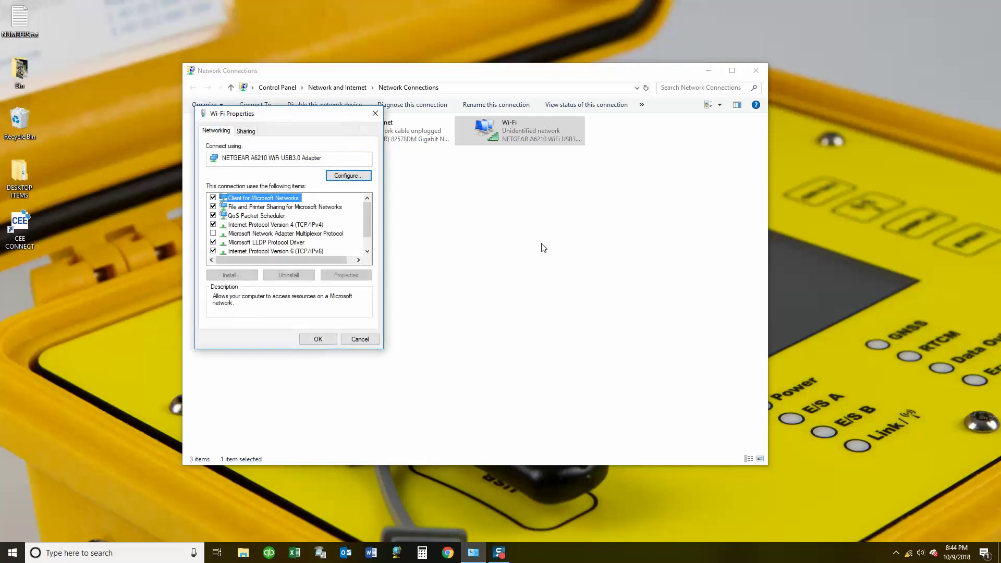
click(276, 225)
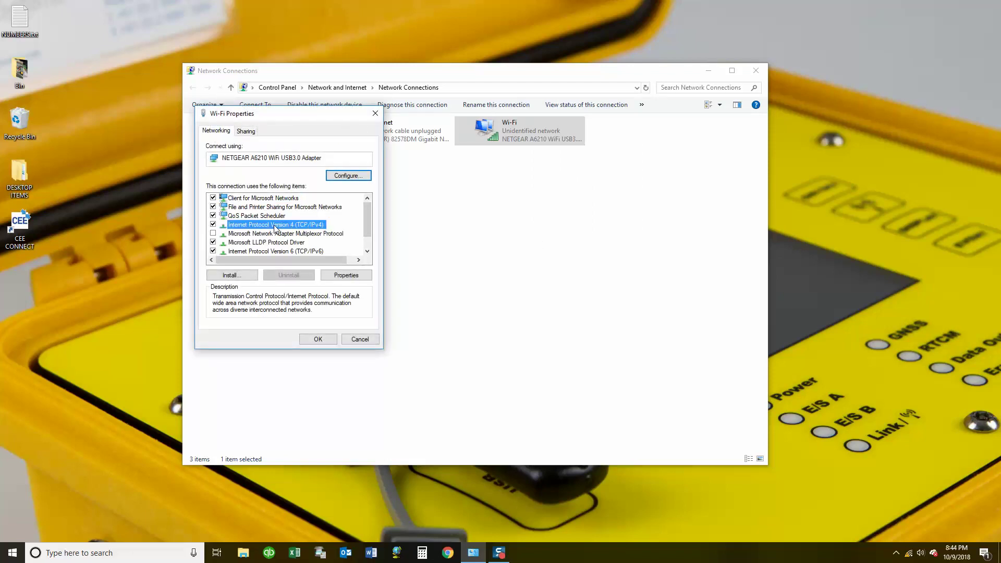
click(344, 276)
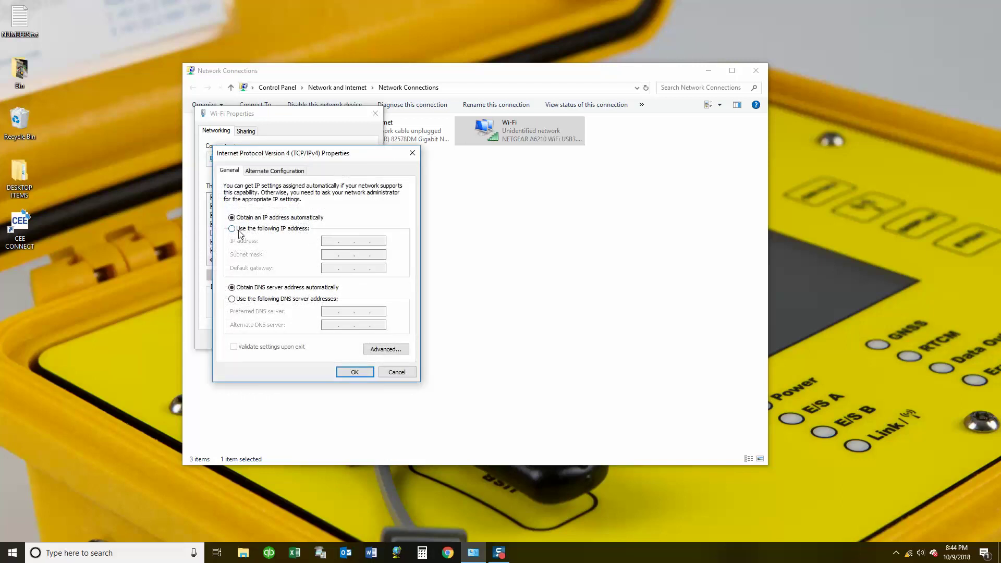
Assign the Wi-Fi adapter the static IP address 192.168.2.11 with subnet mask 255.255.255.0, save it and close the adapter properties
click(232, 229)
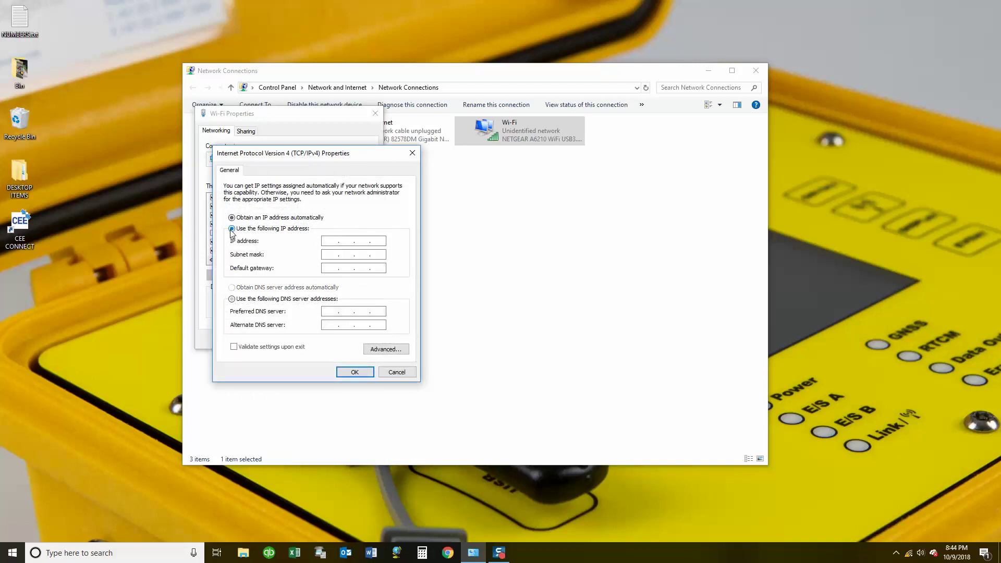
click(330, 240)
text(192 . 168 . 2 .)
click(381, 238)
text(11)
click(339, 252)
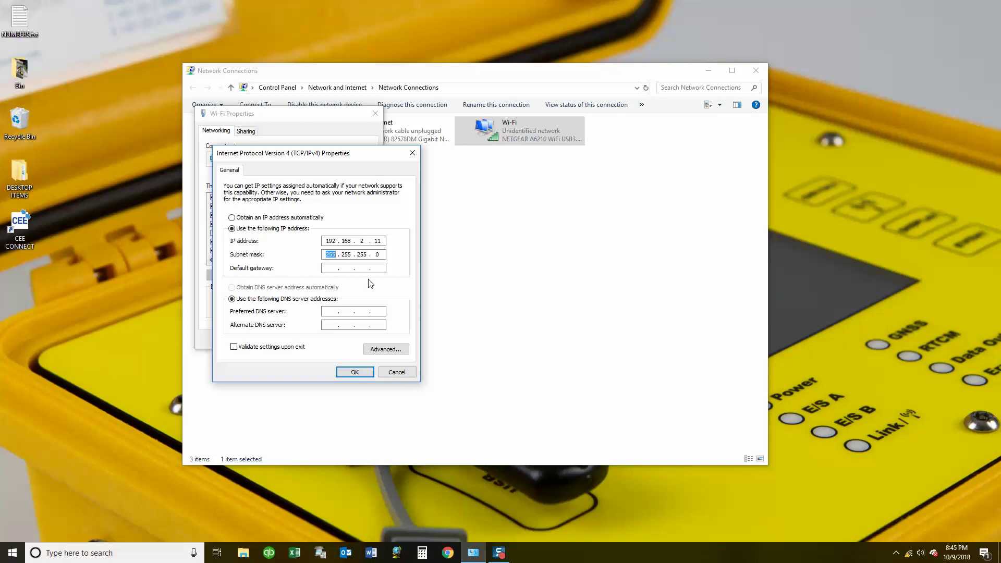
click(354, 373)
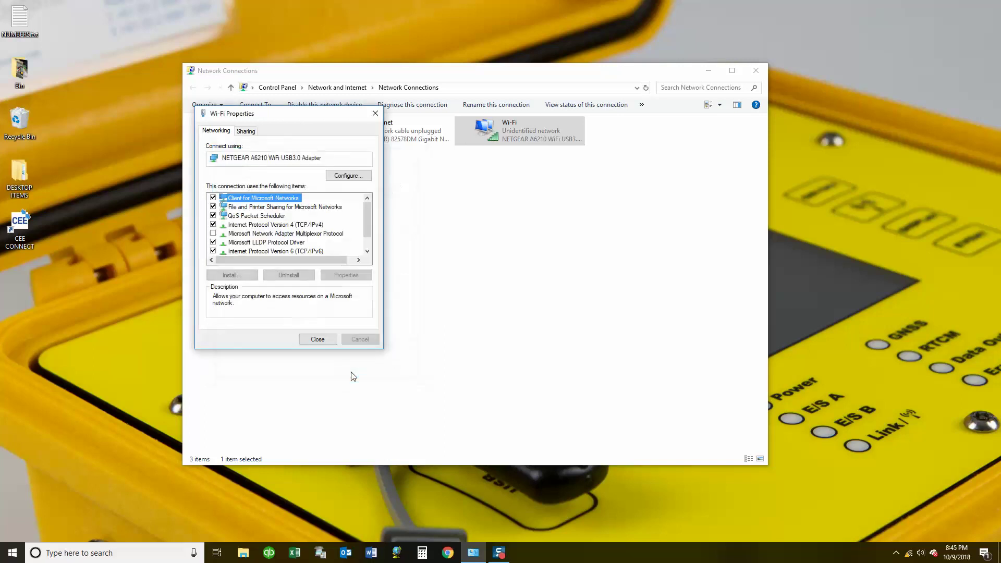
click(318, 338)
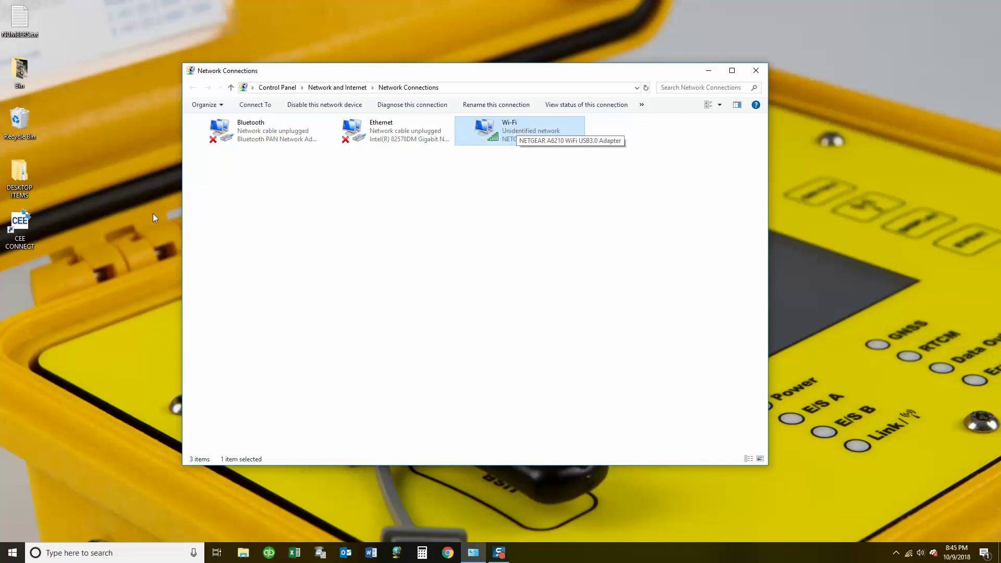
Launch CEE CONNECT and connect to the v2.x CEESCOPE through the network port at host 192.168.2.1, port 1234
click(24, 225)
double_click(25, 225)
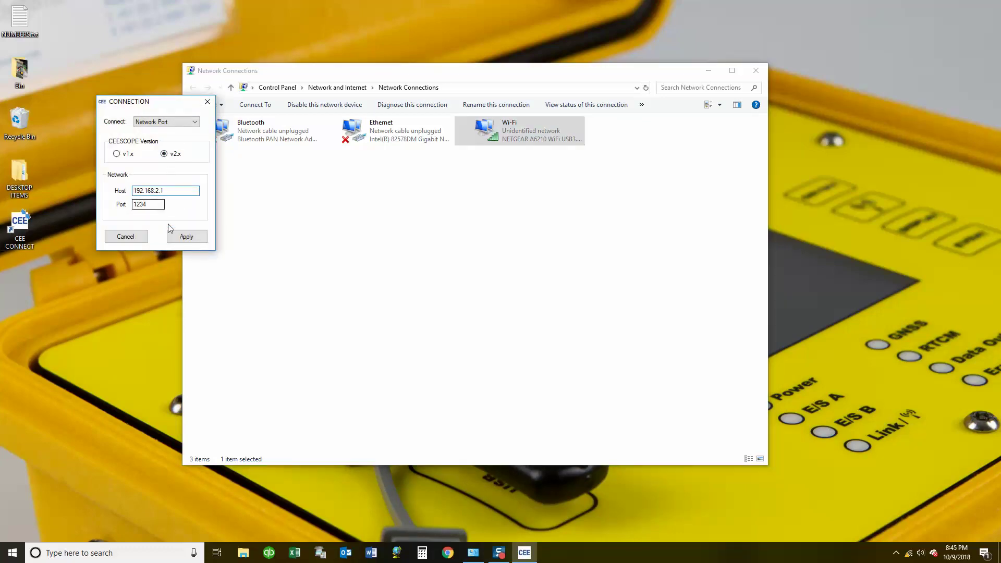
click(188, 237)
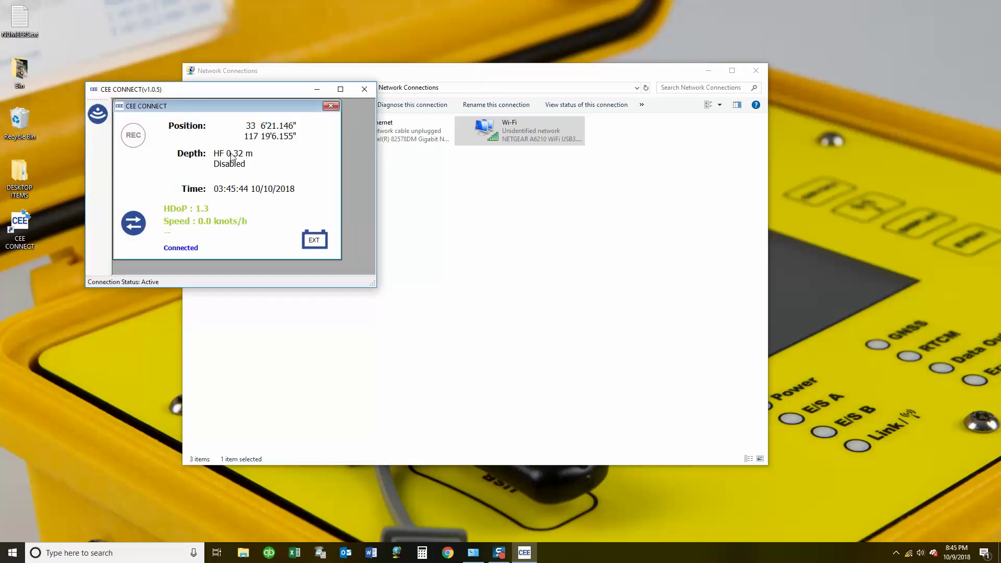